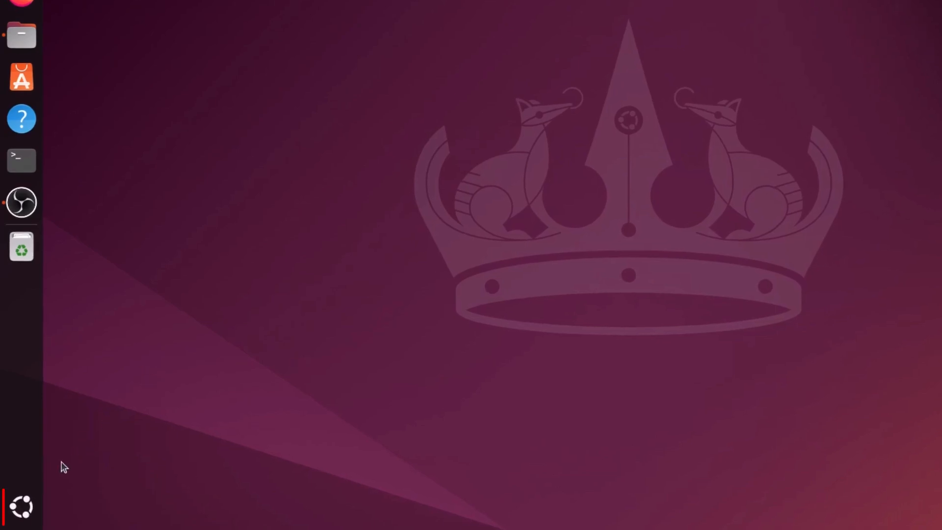
# Show the full grid of installed applications from the dock.
pyautogui.click(23, 508)
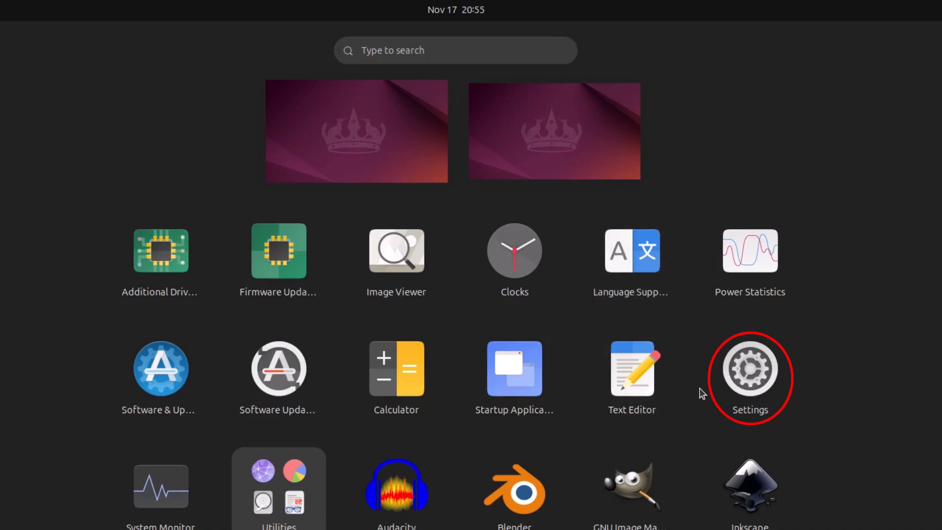
# Launch Settings and go to the System section.
pyautogui.click(741, 388)
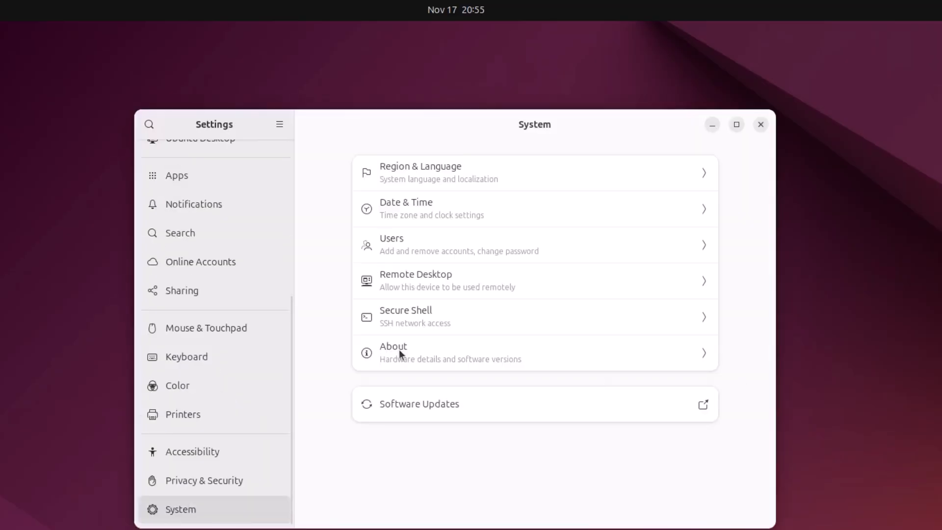
pyautogui.scroll(3, 200, 304)
pyautogui.scroll(3, 200, 304)
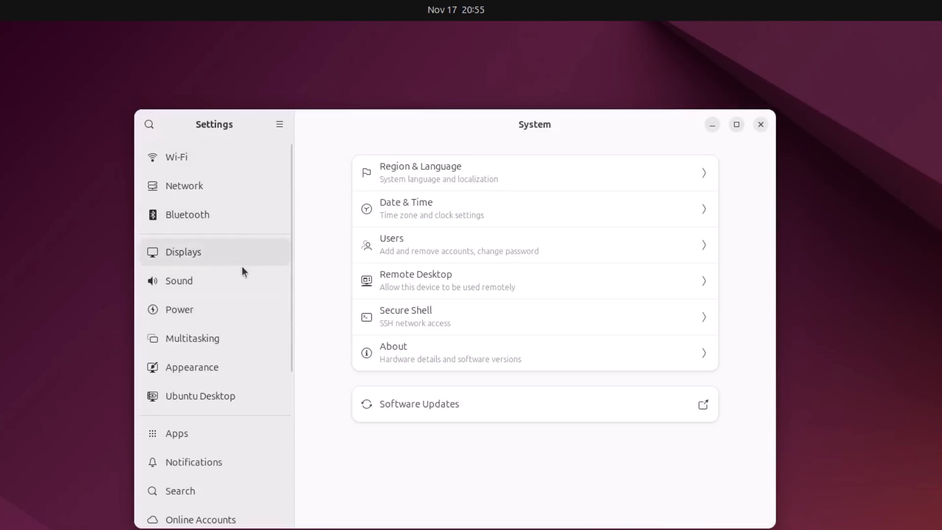
pyautogui.scroll(-3, 243, 286)
pyautogui.scroll(-3, 241, 314)
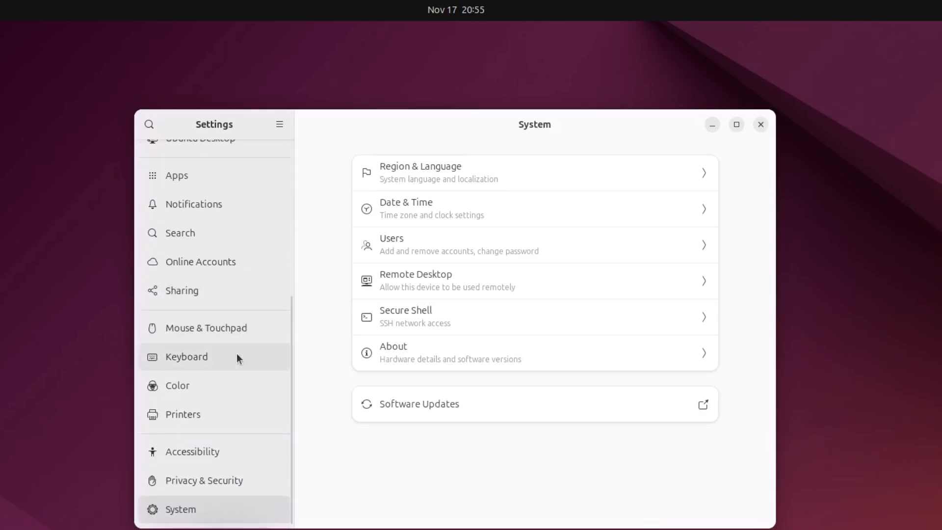
pyautogui.click(208, 509)
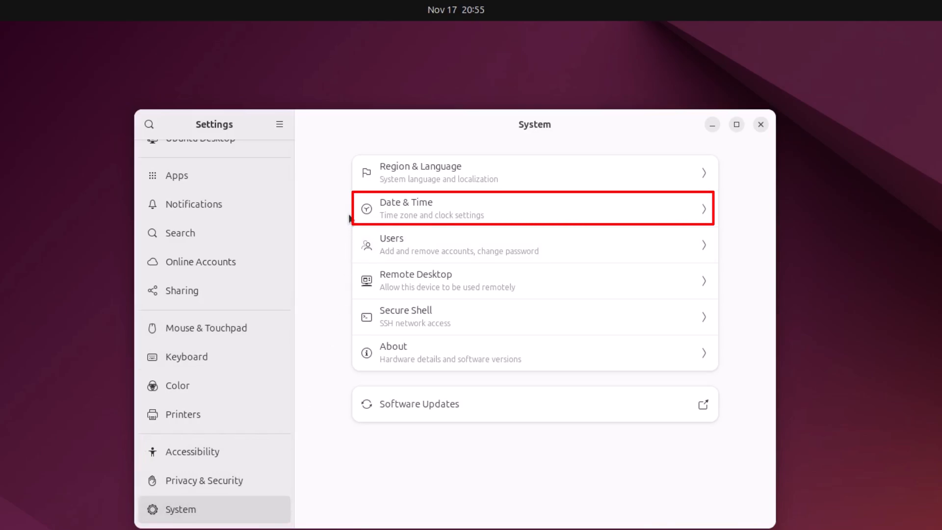
# In Date & Time, set Time Format to AM/PM so the clock reads 8:56 PM.
pyautogui.click(442, 215)
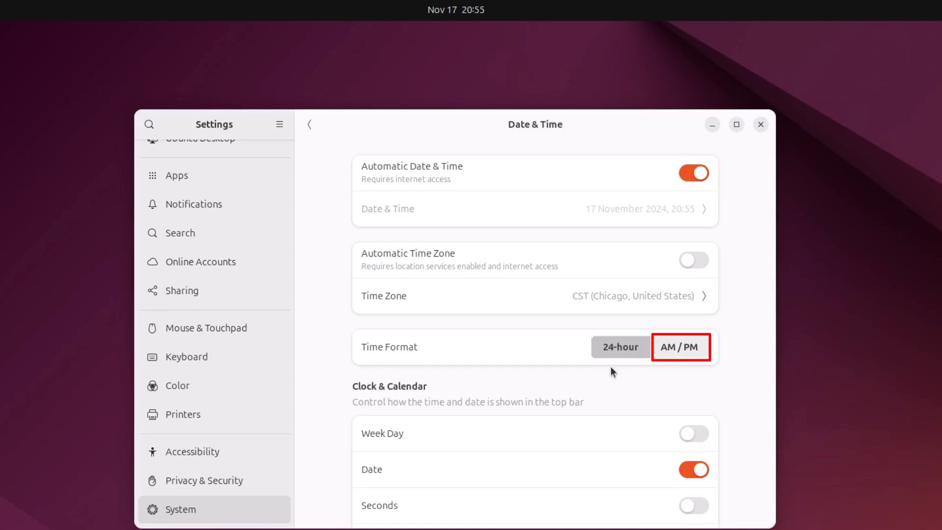
pyautogui.click(681, 354)
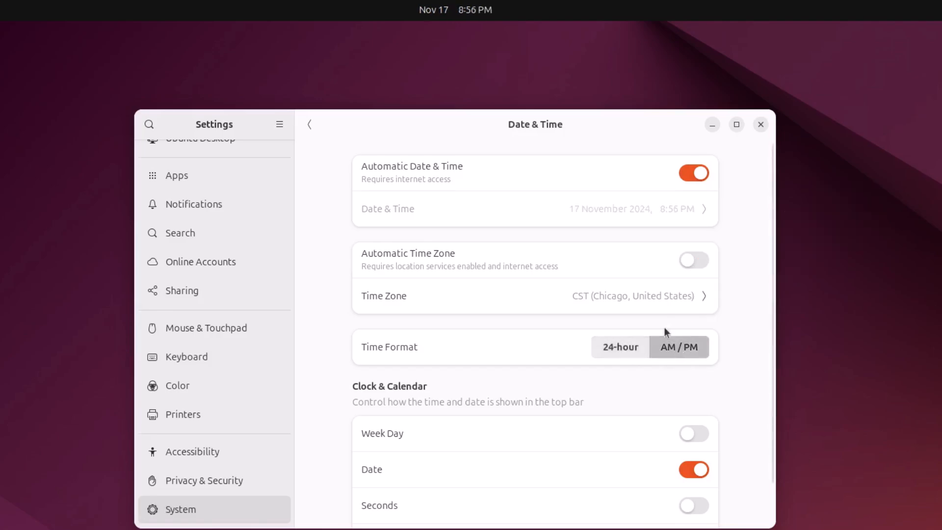